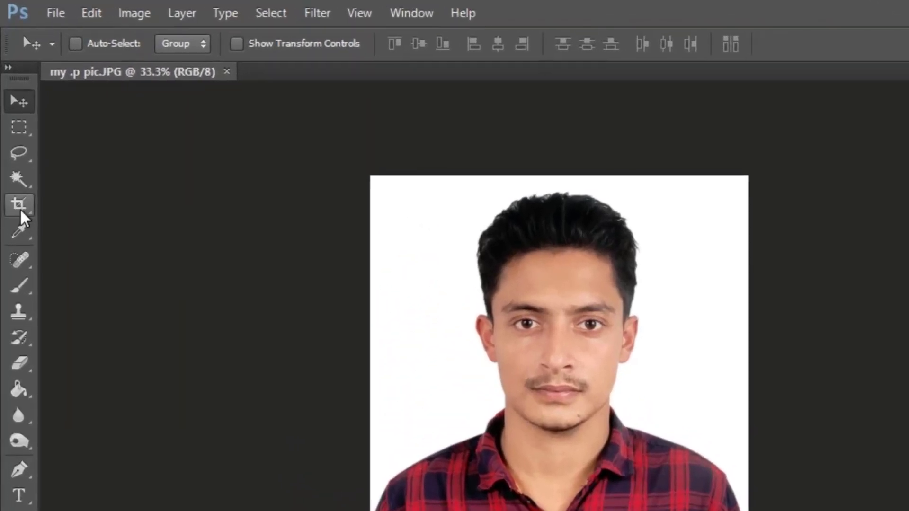
- Crop the portrait to 38 × 48 mm at 300 px/in, tightening the frame around the head and shoulders
left_click(21, 212)
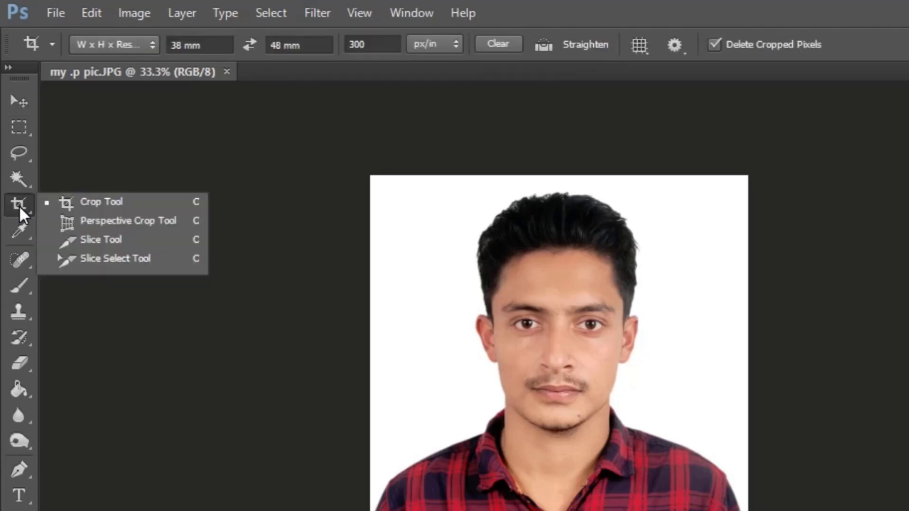
left_click(77, 205)
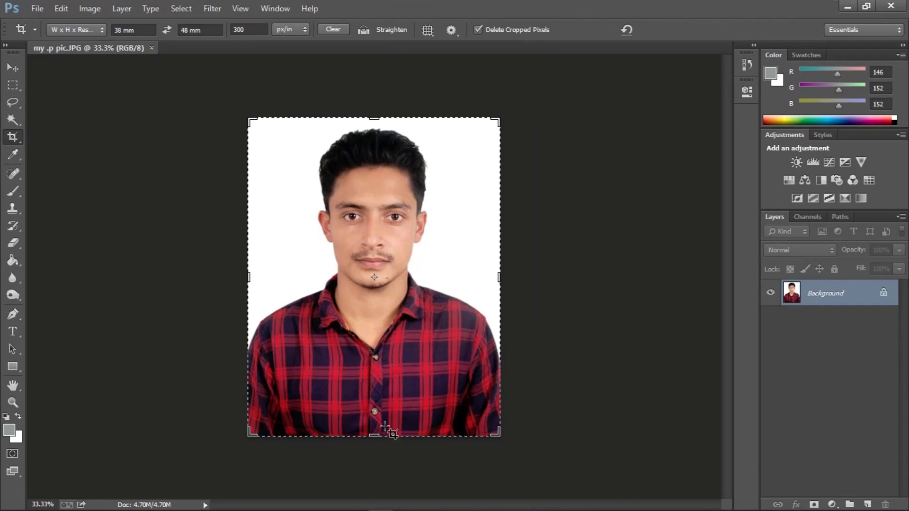
left_click(384, 322)
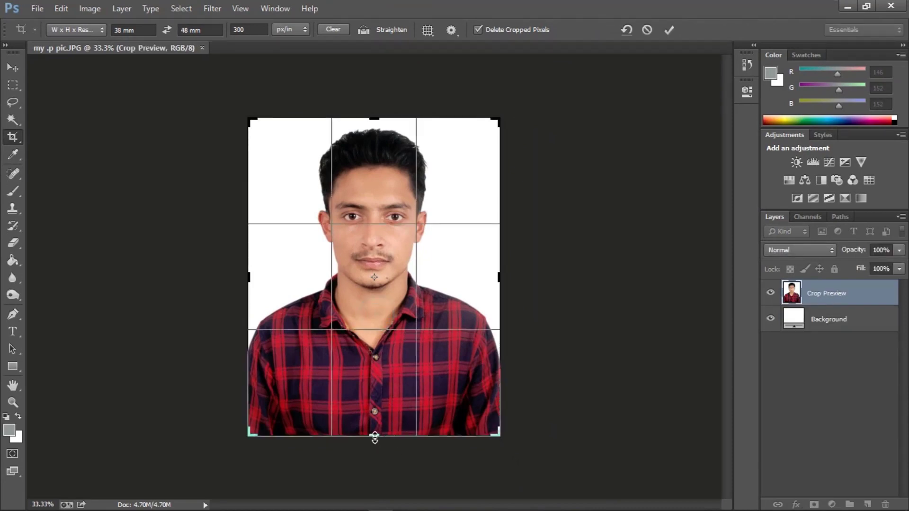
left_click_drag(371, 434, 378, 419)
key("Return")
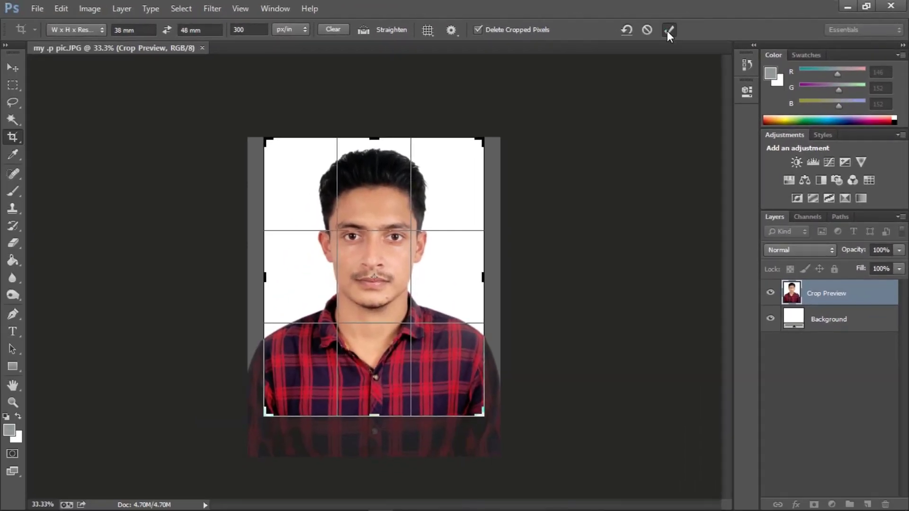
left_click(545, 45)
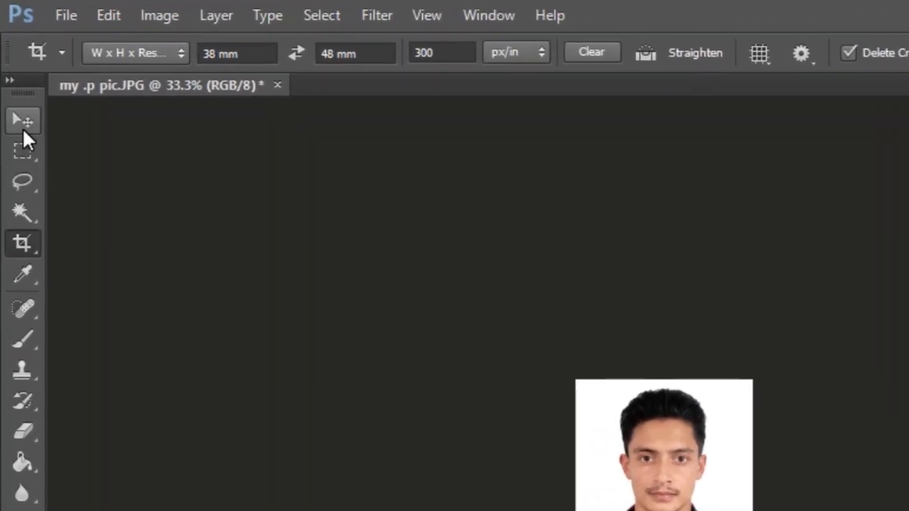
left_click(23, 127)
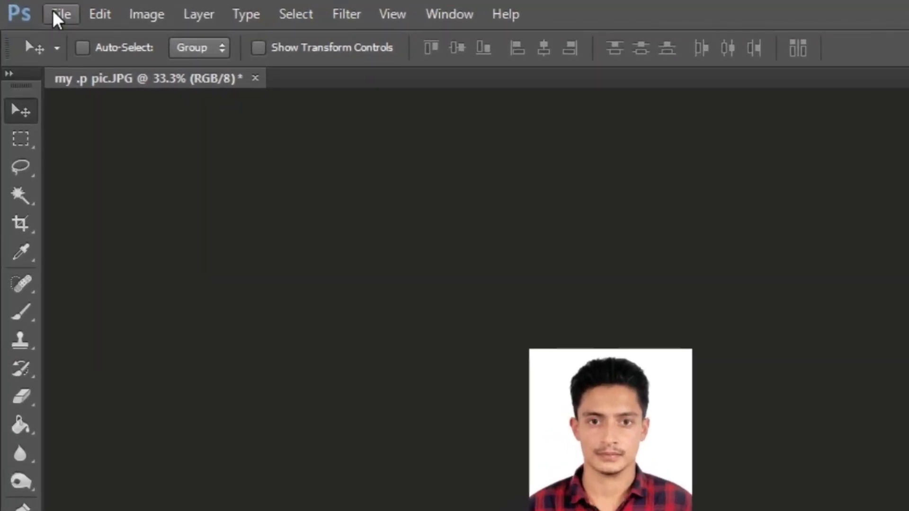
- Save the cropped photo as a new JPEG in the same folder, using the person's first name as file name
left_click(55, 13)
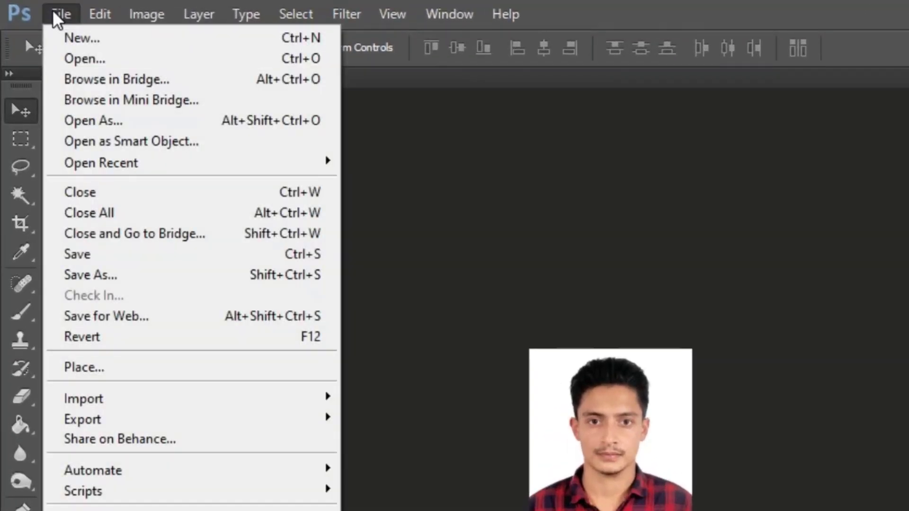
left_click(99, 275)
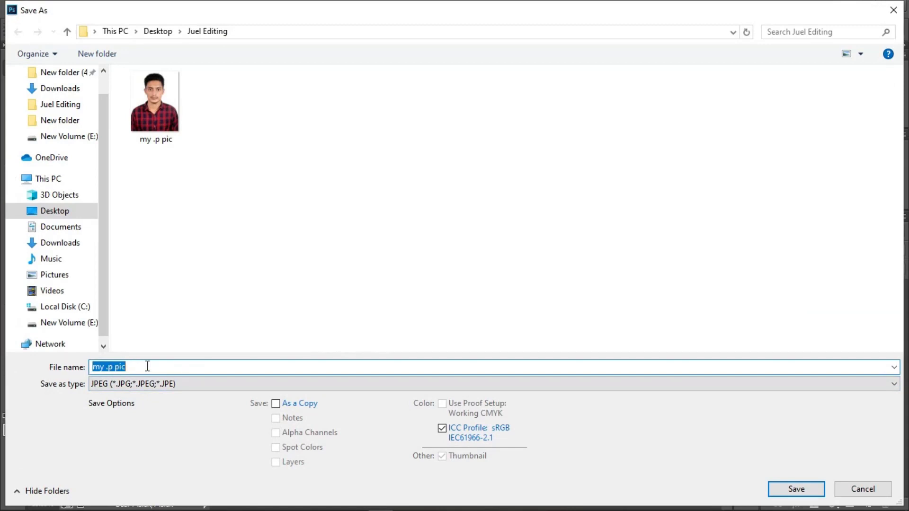
type("juel")
left_click(101, 385)
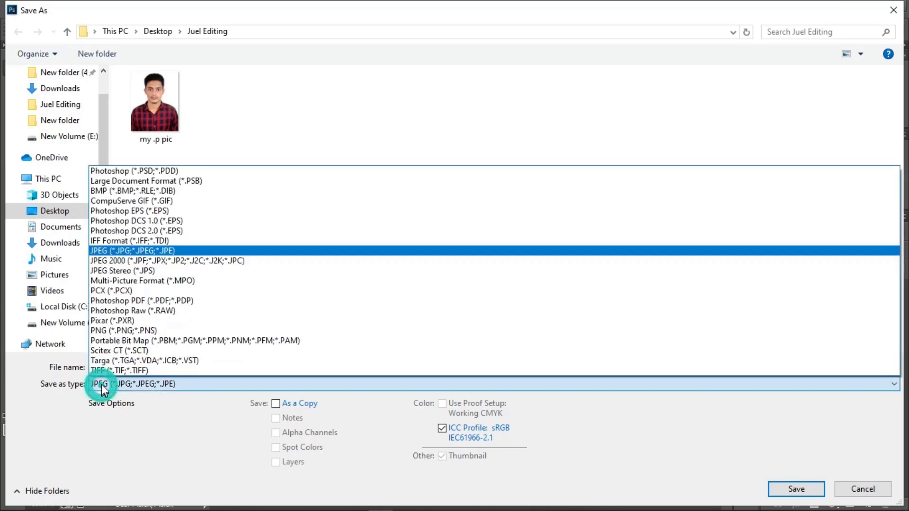
left_click(150, 251)
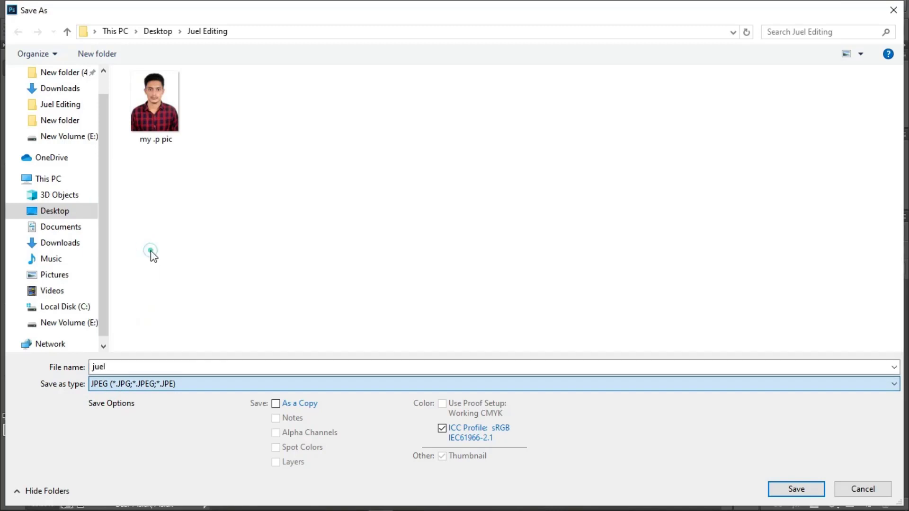
left_click(807, 492)
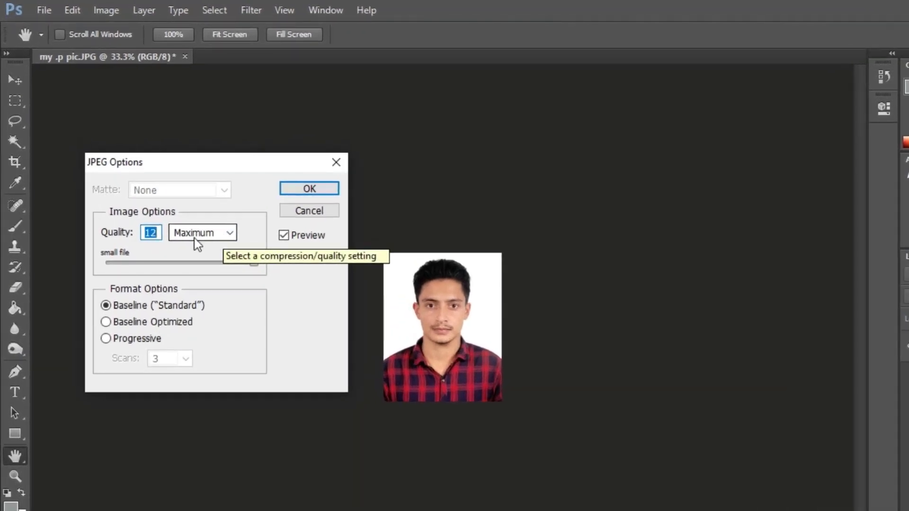
- Try the High, Medium and Low JPEG quality presets and return to High to compare the estimated file sizes
left_click(229, 232)
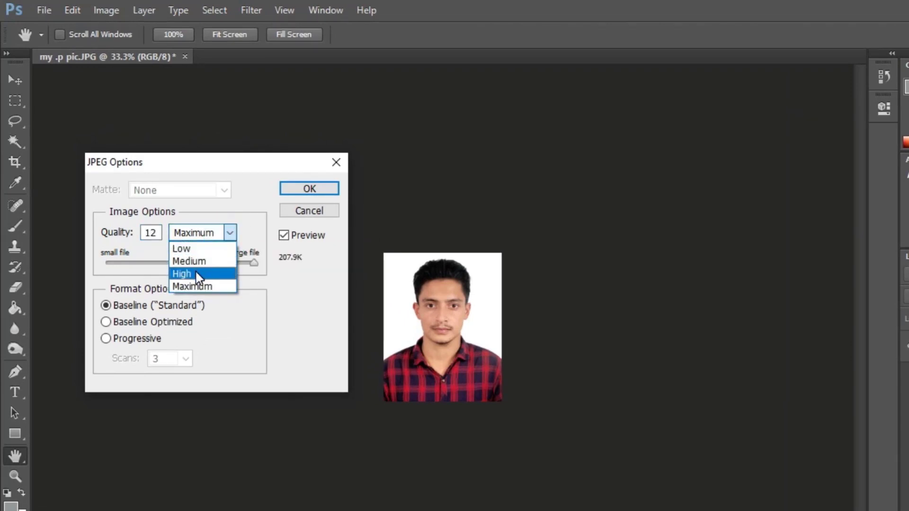
left_click(198, 274)
left_click(229, 232)
left_click(195, 261)
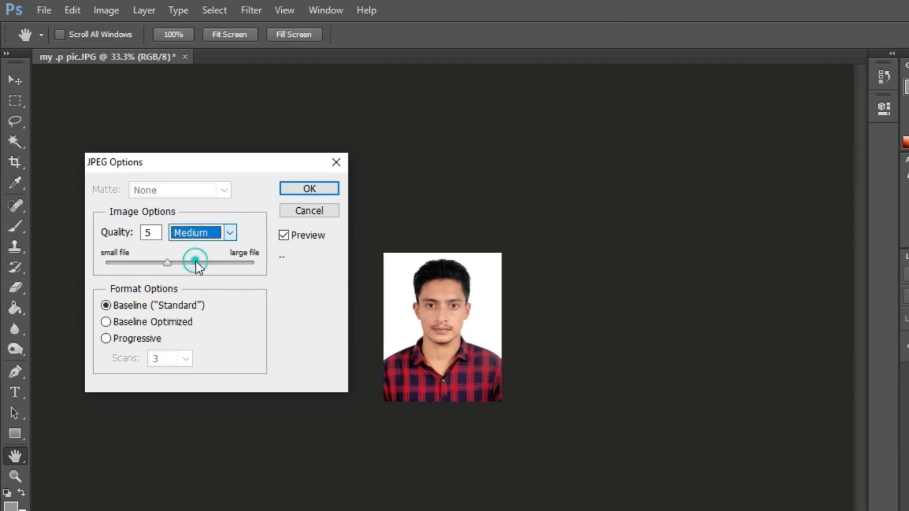
left_click(226, 233)
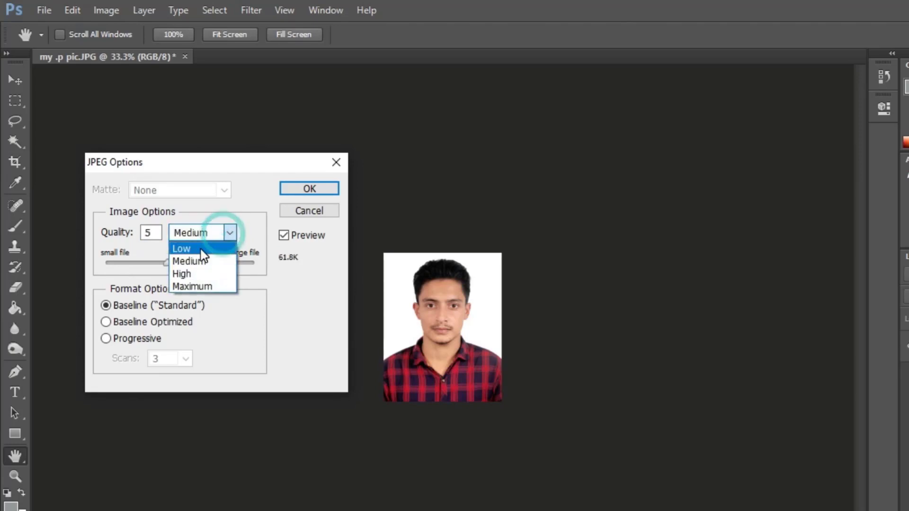
left_click(201, 249)
left_click(228, 233)
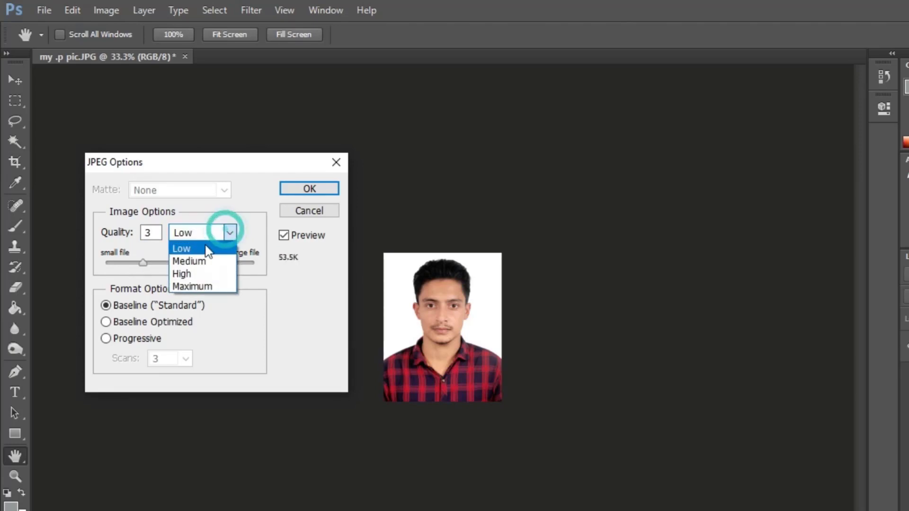
left_click(198, 274)
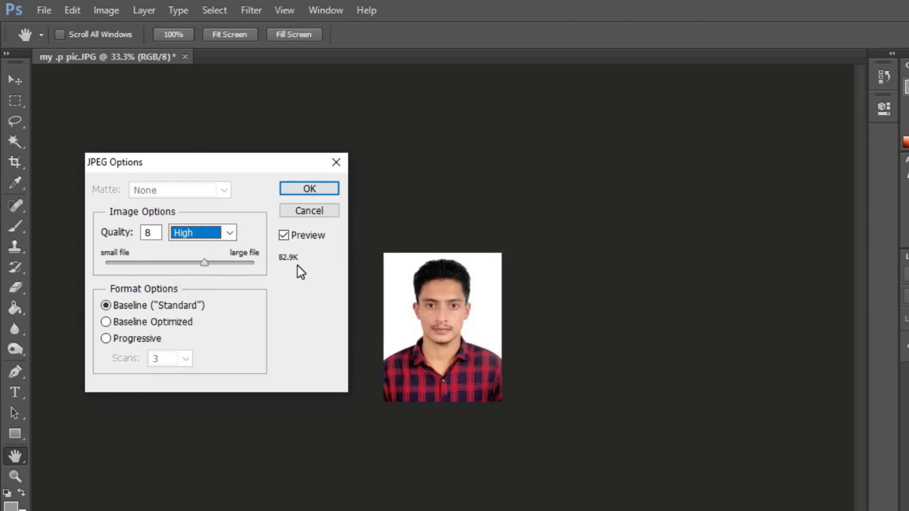
- Check the estimated file size at Medium quality, then switch the JPEG quality to Low
left_click(231, 233)
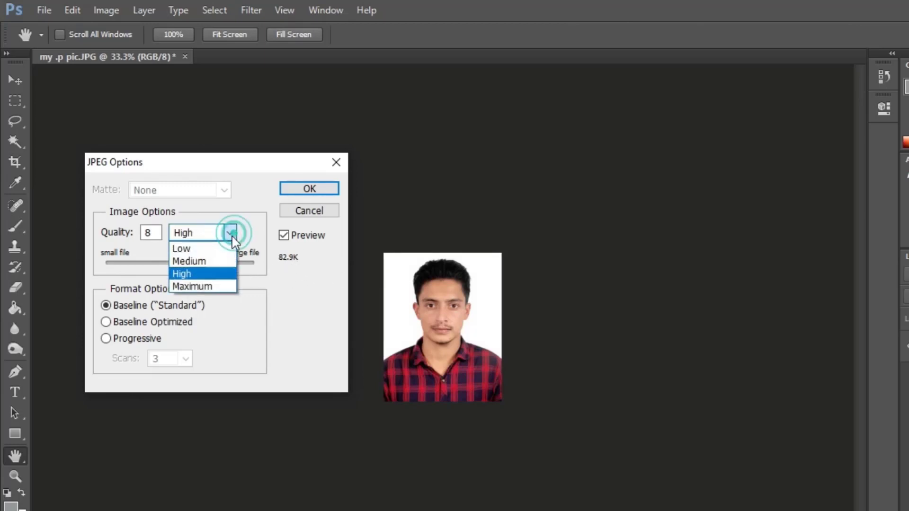
left_click(197, 262)
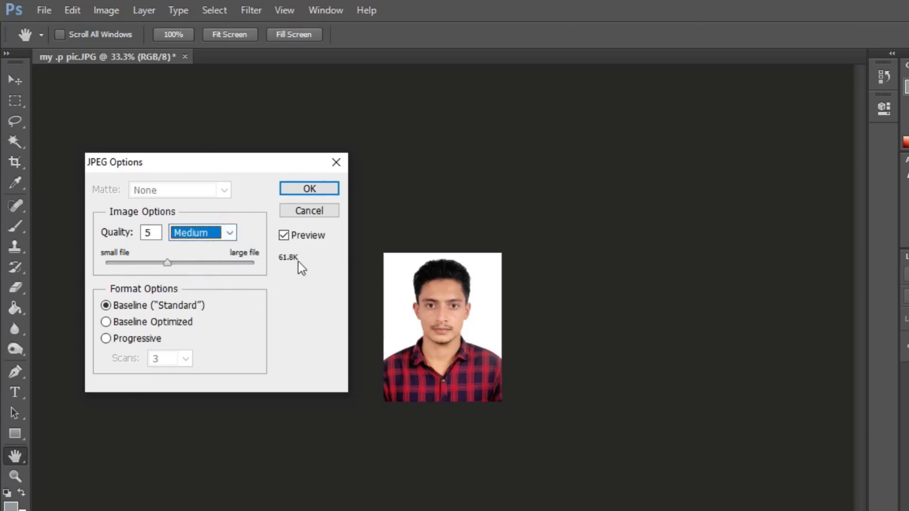
left_click(230, 234)
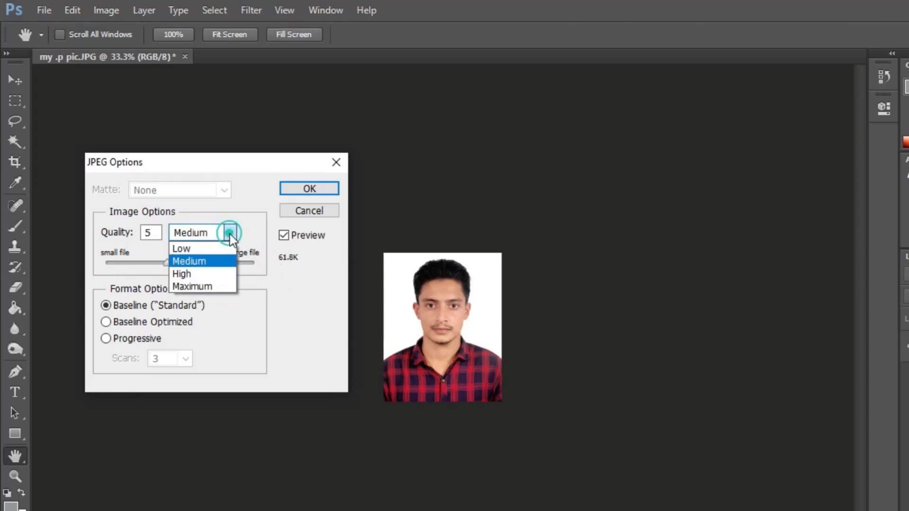
left_click(229, 233)
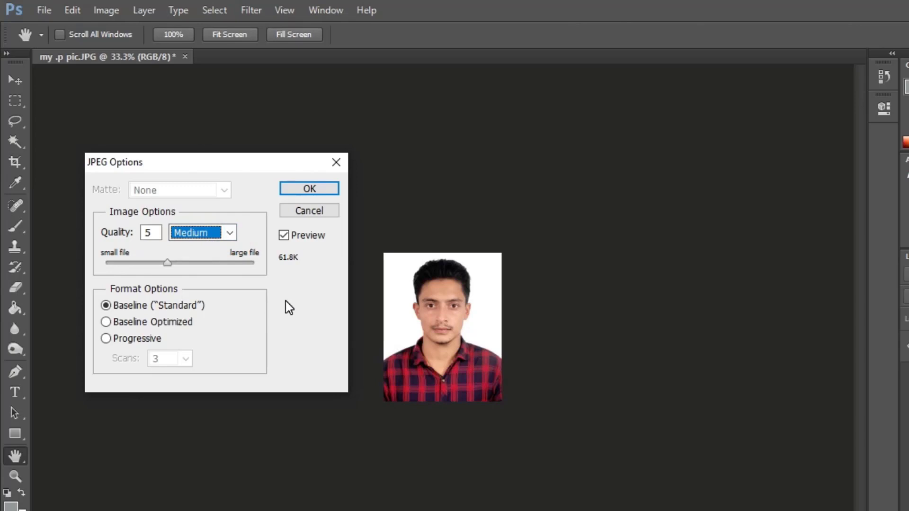
left_click(229, 233)
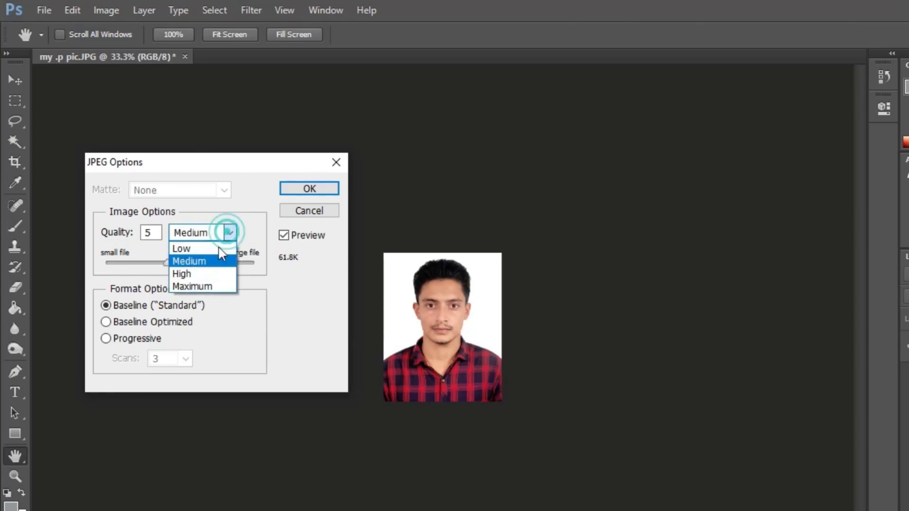
left_click(206, 250)
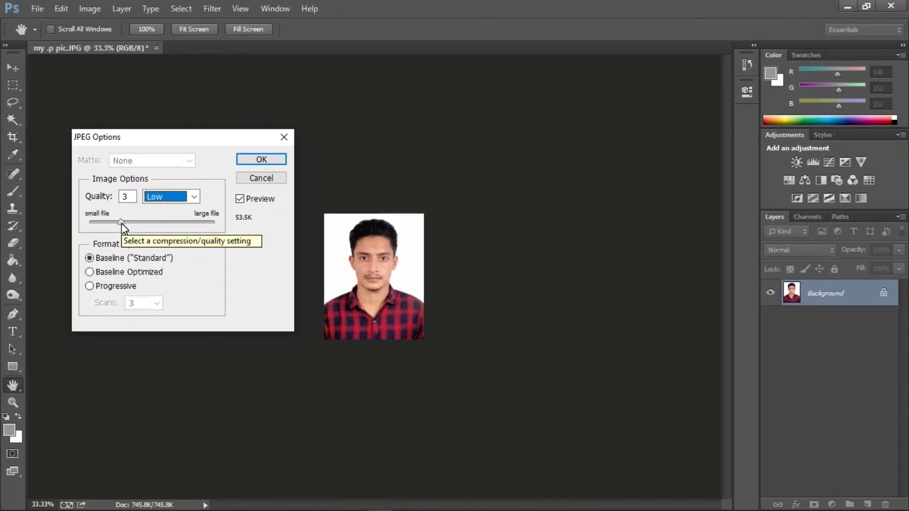
- Lower the JPEG quality to 0 and inspect the compression of the face at 200% magnification
left_click_drag(121, 223, 101, 224)
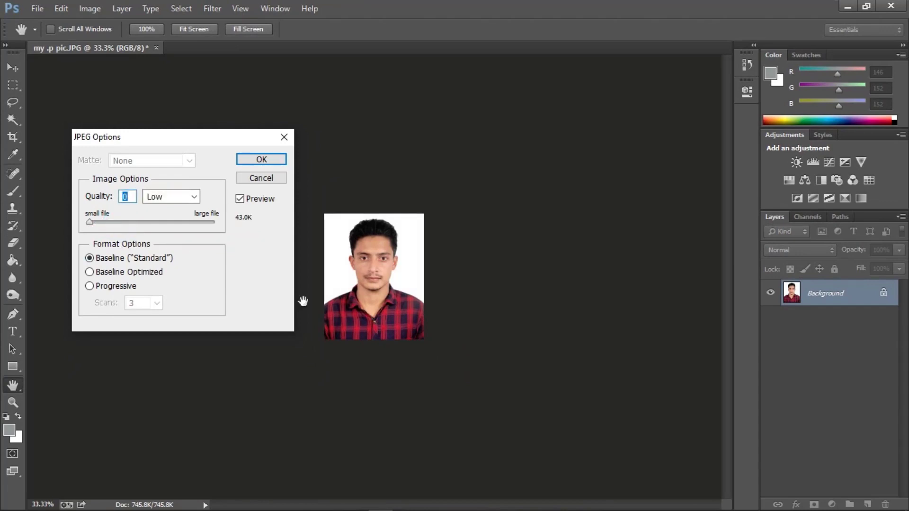
key("ctrl+plus")
key("ctrl+plus")
key("ctrl+plus")
key("ctrl+plus")
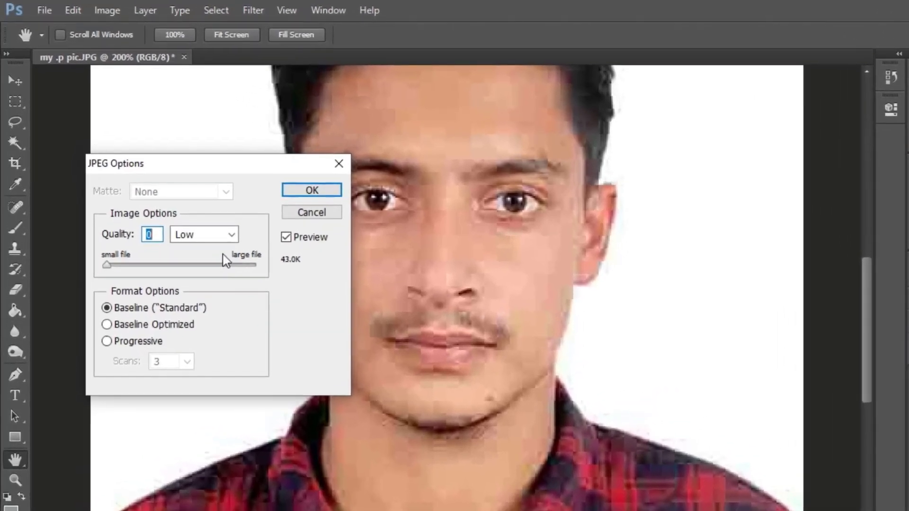
- Preview Medium quality for comparison, then set the JPEG quality to Low (3) and finish saving
left_click(181, 197)
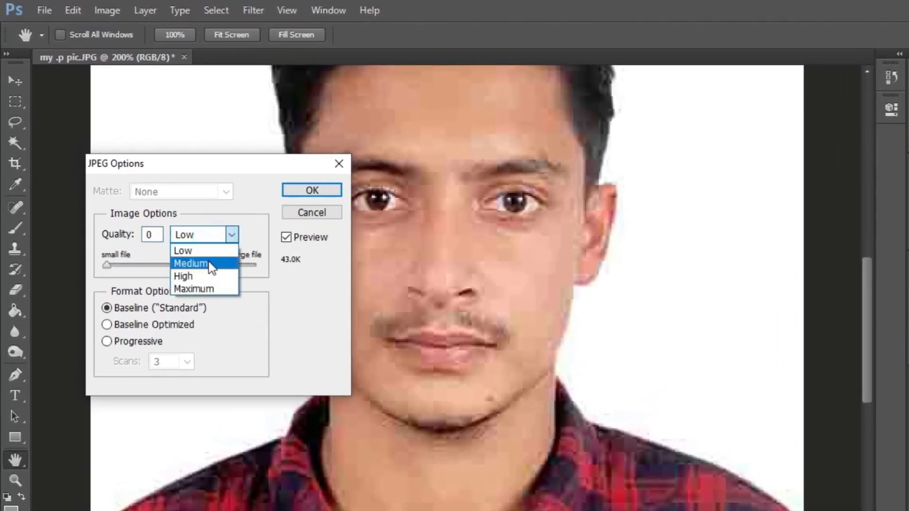
left_click(212, 268)
left_click(230, 234)
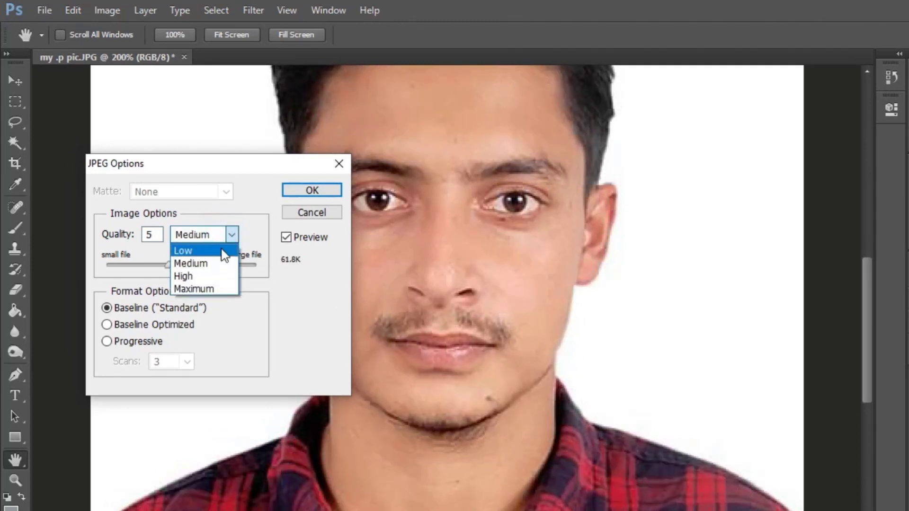
left_click(223, 251)
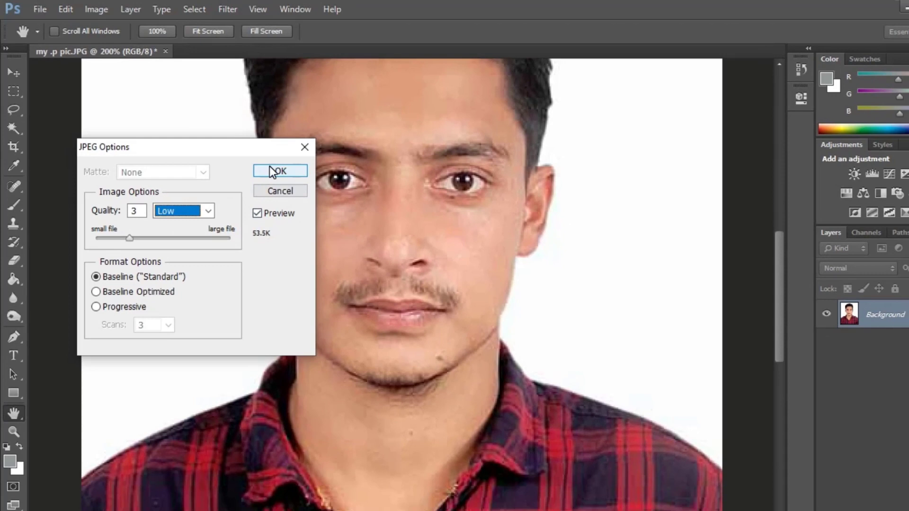
left_click(311, 190)
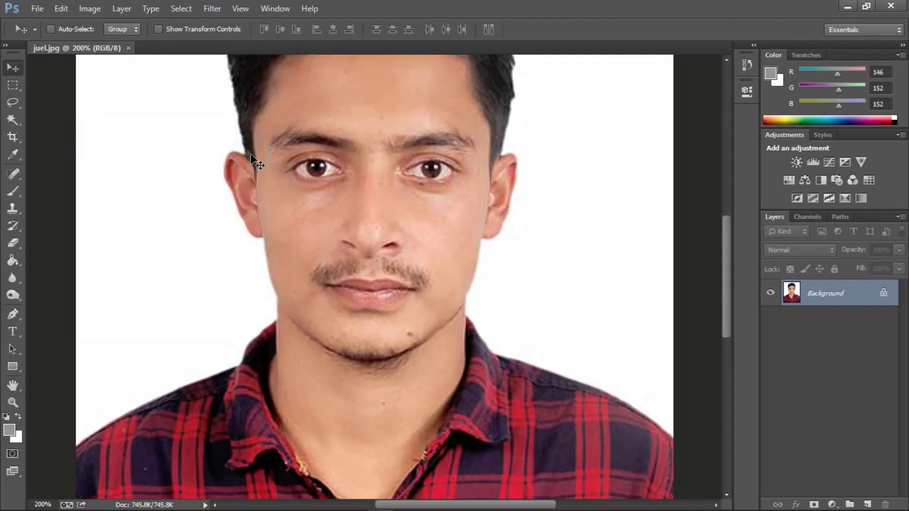
- Open Save for Web for the cropped portrait and try the JPEG Low preset to check its estimated file size
scroll(251, 156, "up", 2)
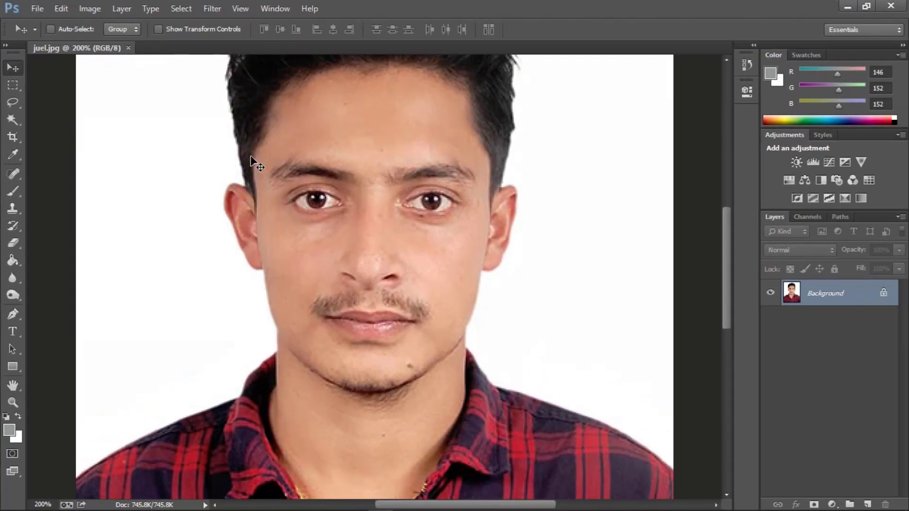
key("ctrl+minus")
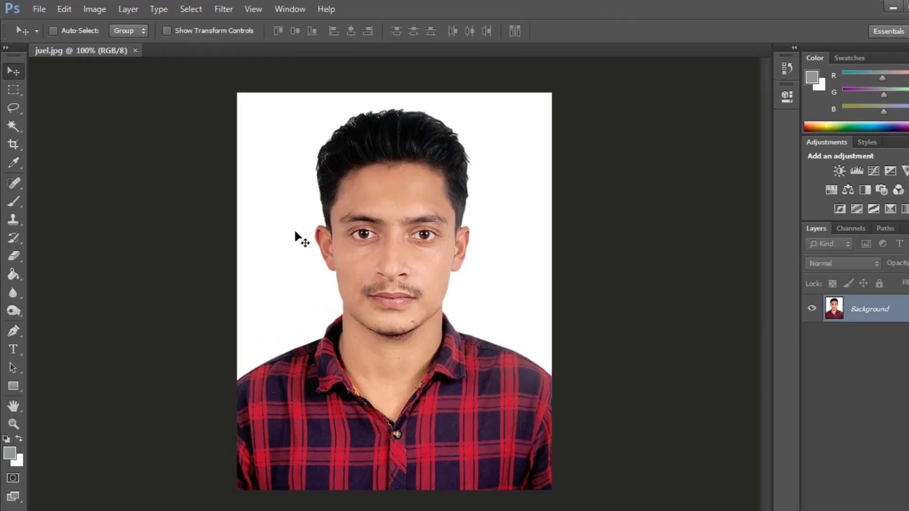
left_click(35, 11)
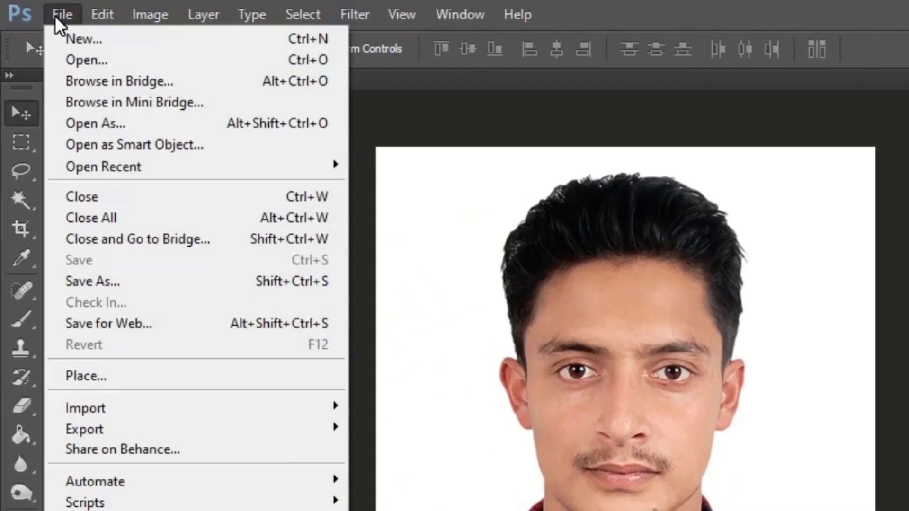
left_click(109, 326)
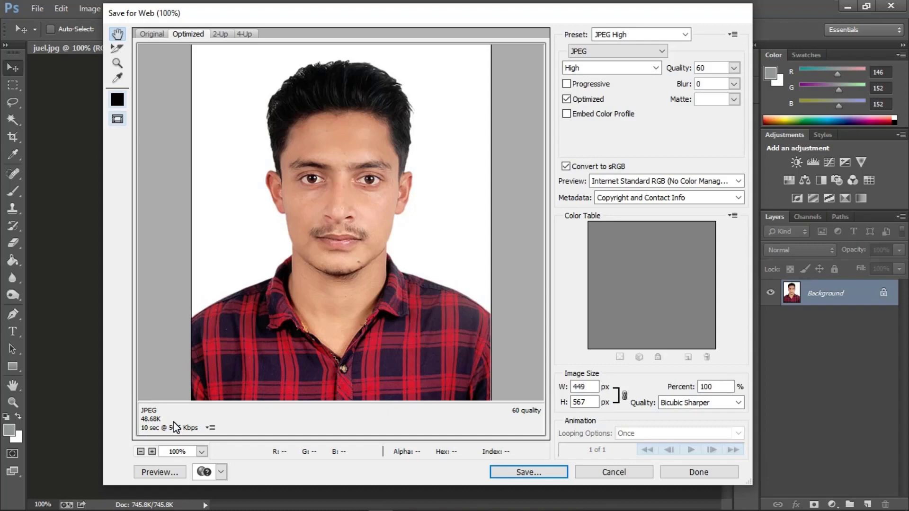
left_click(610, 37)
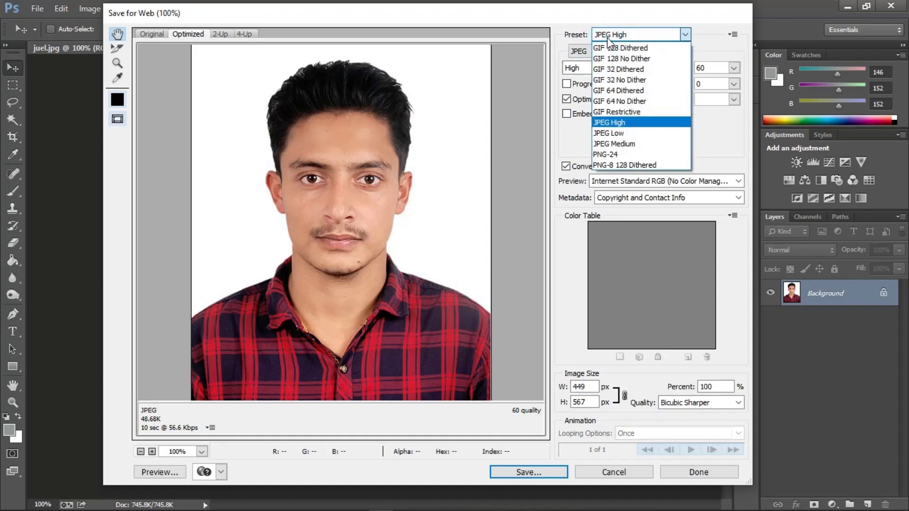
left_click(618, 132)
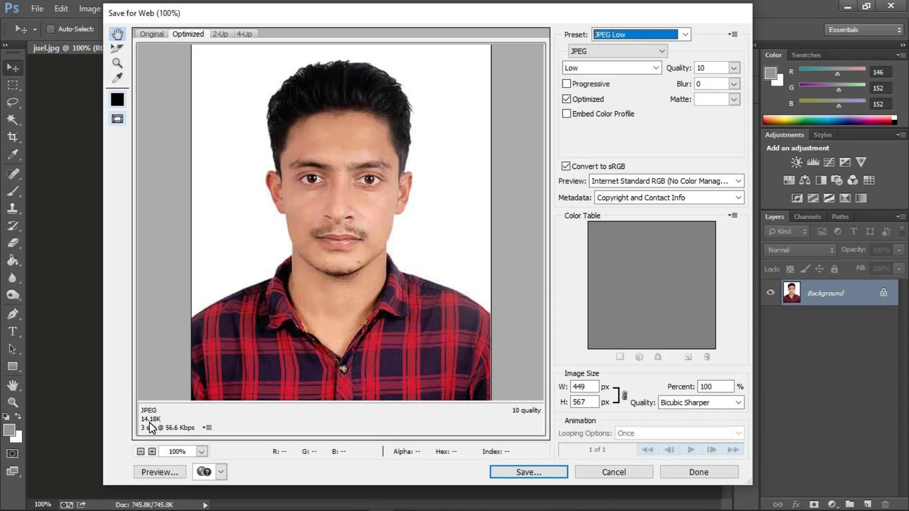
- Try High compression quality for comparison, then set the JPEG compression quality to Medium (30)
left_click(601, 68)
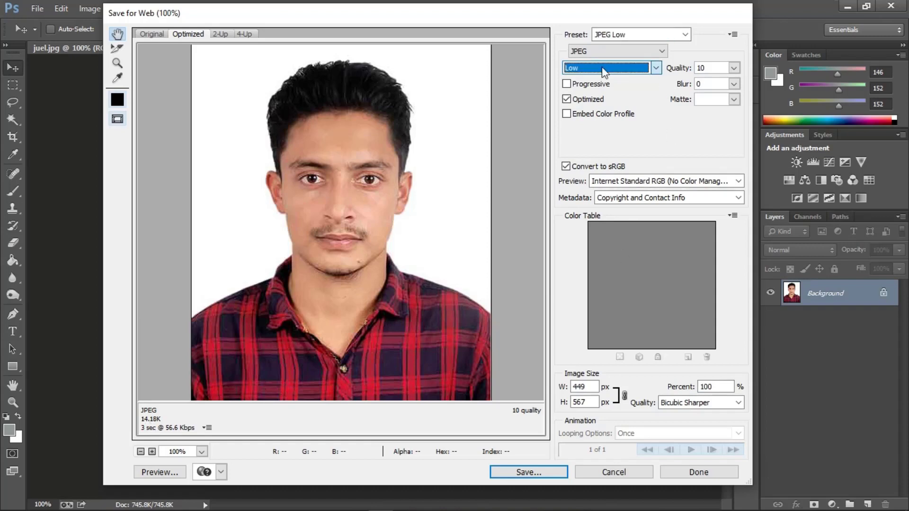
left_click(601, 67)
left_click(581, 102)
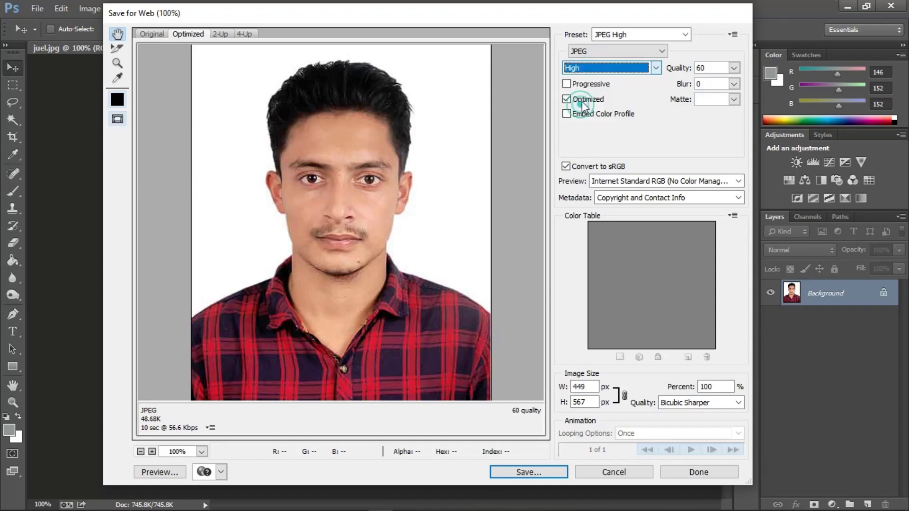
left_click(602, 66)
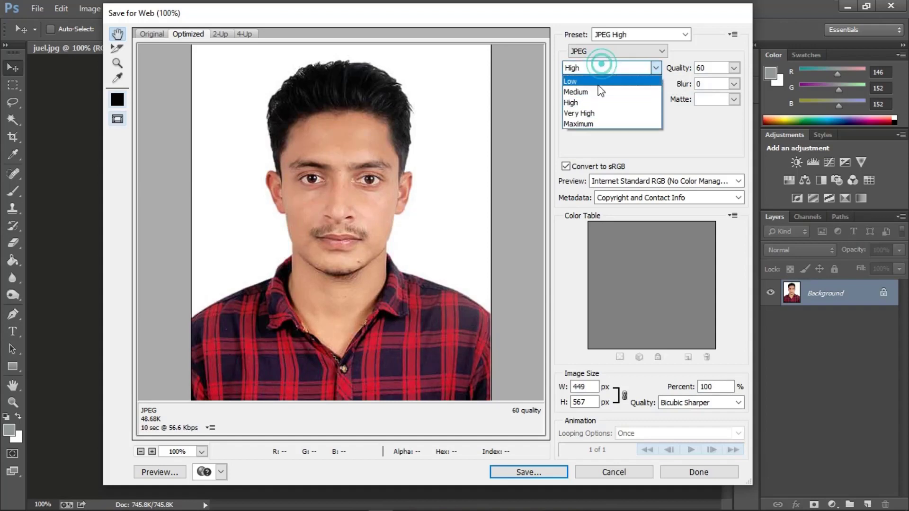
left_click(599, 92)
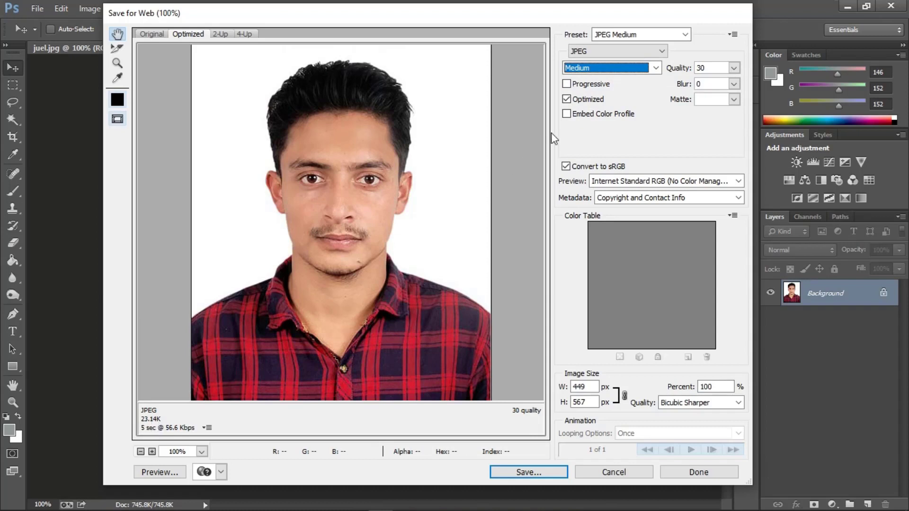
left_click(584, 68)
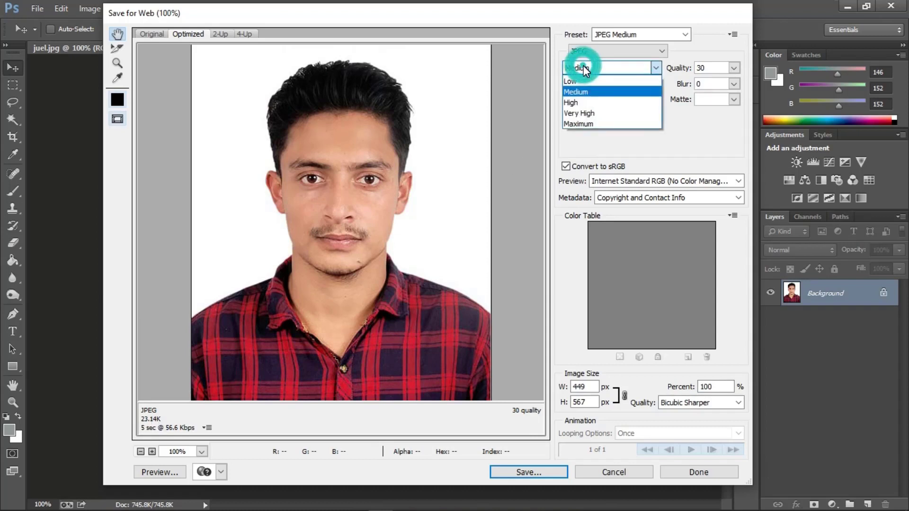
left_click(577, 148)
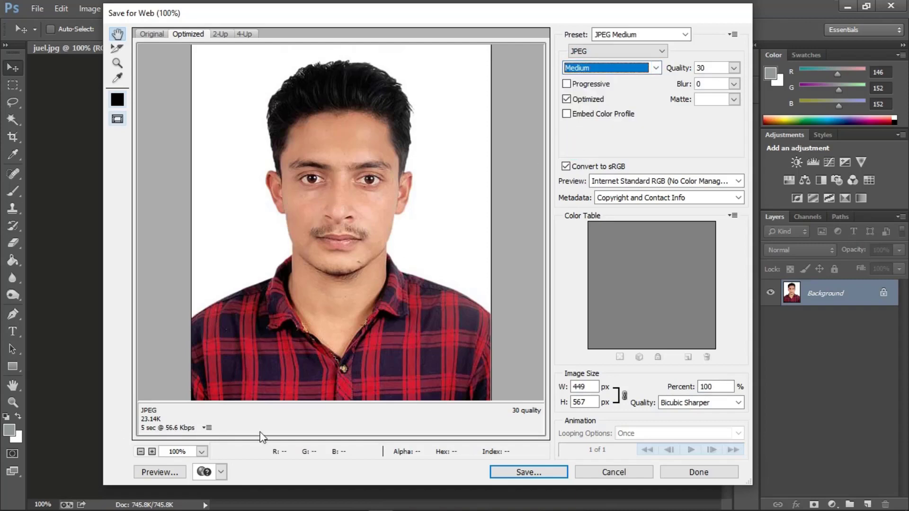
- Save the optimized JPEG under the file name kkkk in the same folder as the other portraits
left_click(525, 472)
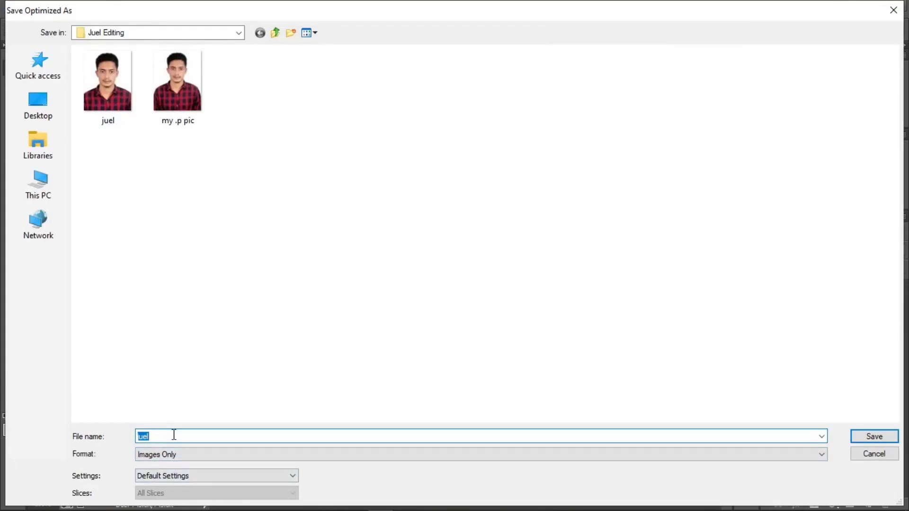
type("kkkk")
left_click(854, 437)
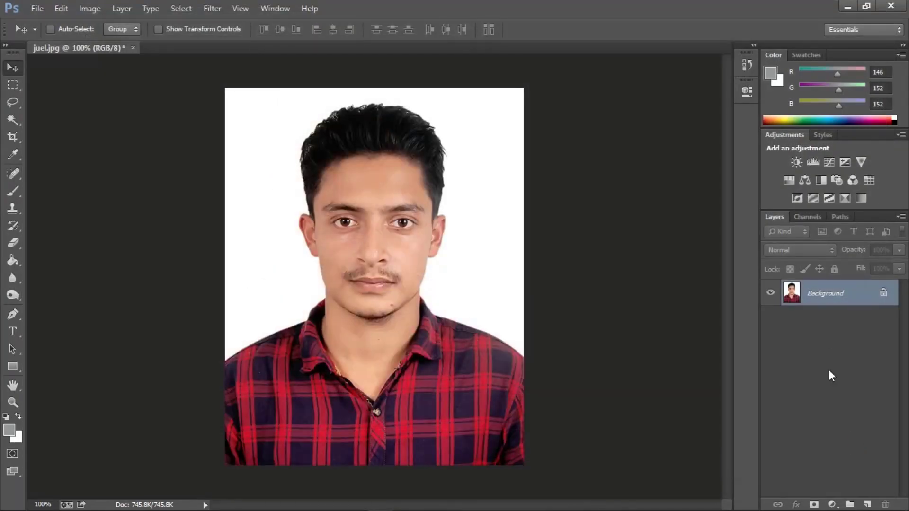
- Switch to File Explorer, open the editing folder on the desktop and check the file size properties of the JPEG saved at Low quality
left_click(843, 5)
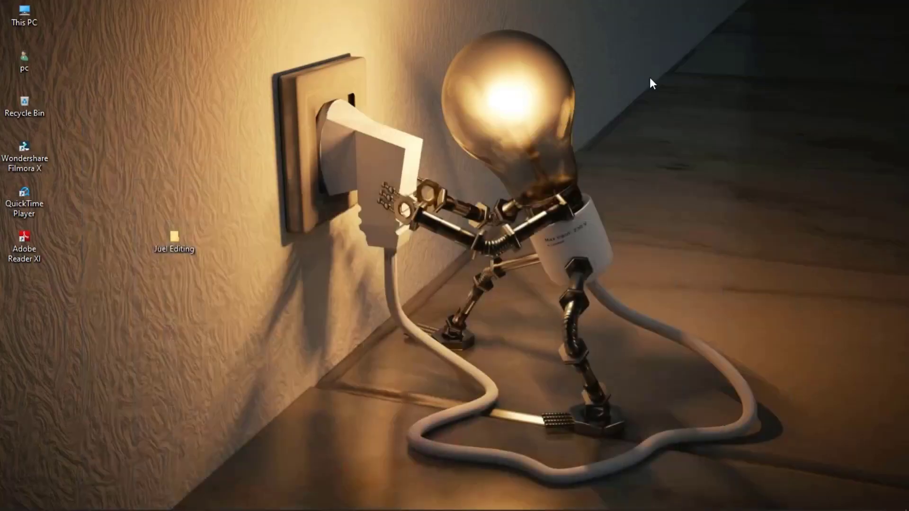
double_click(165, 249)
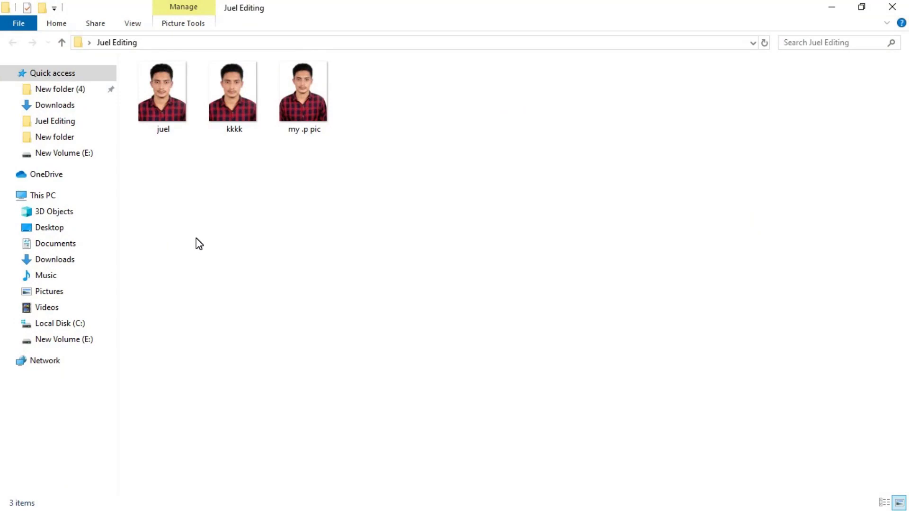
double_click(153, 90)
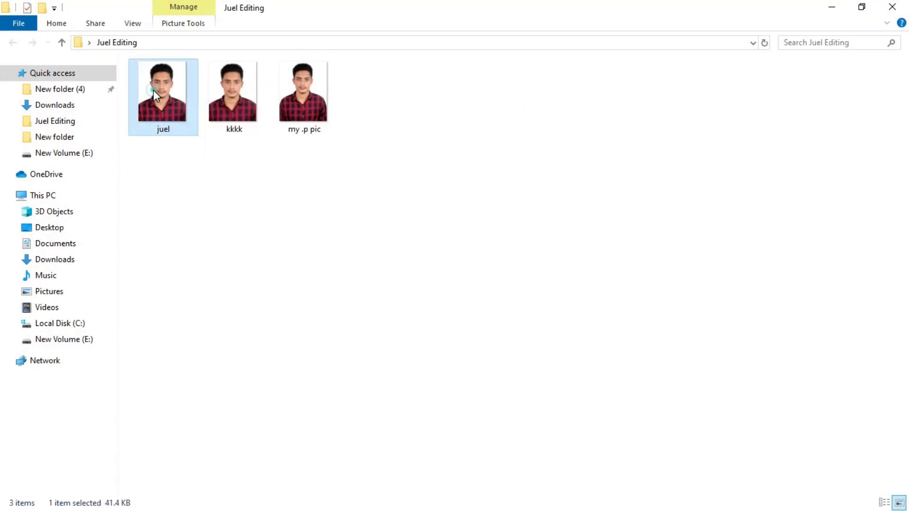
right_click(157, 87)
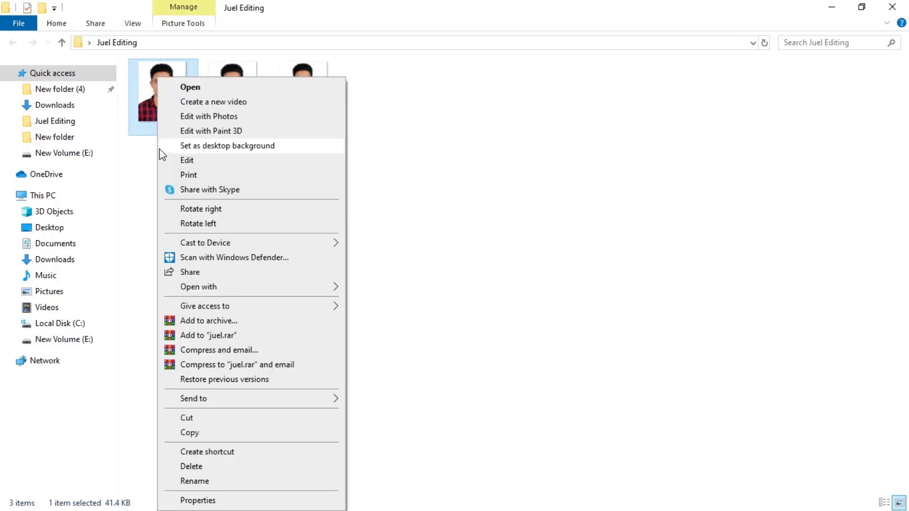
left_click(188, 499)
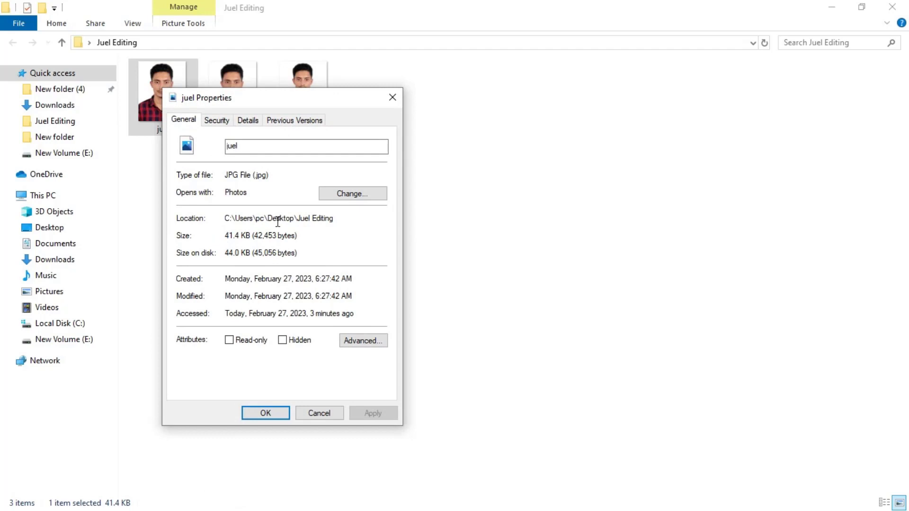
left_click(277, 413)
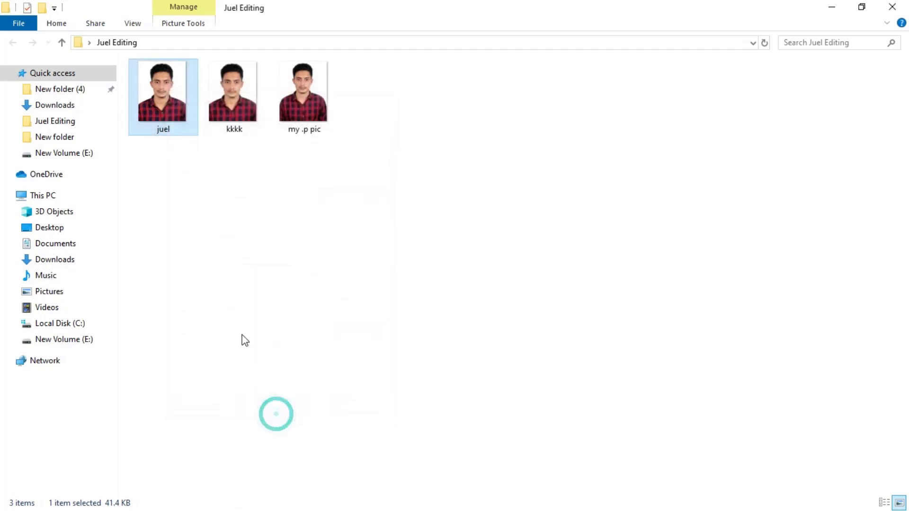
- View the Low-quality JPEG in Photos at 200% and inspect the face and shirt for compression artifacts
double_click(147, 89)
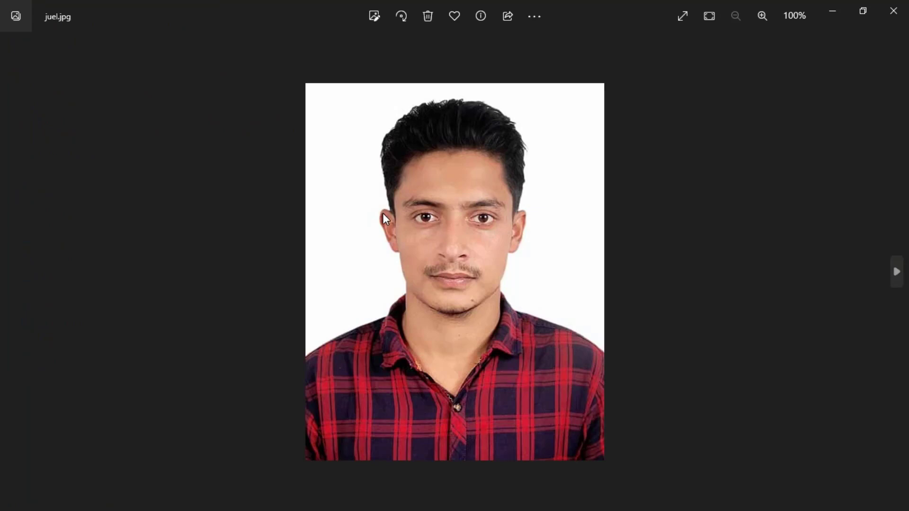
scroll(383, 213, "up", 2)
left_click_drag(442, 310, 376, 163)
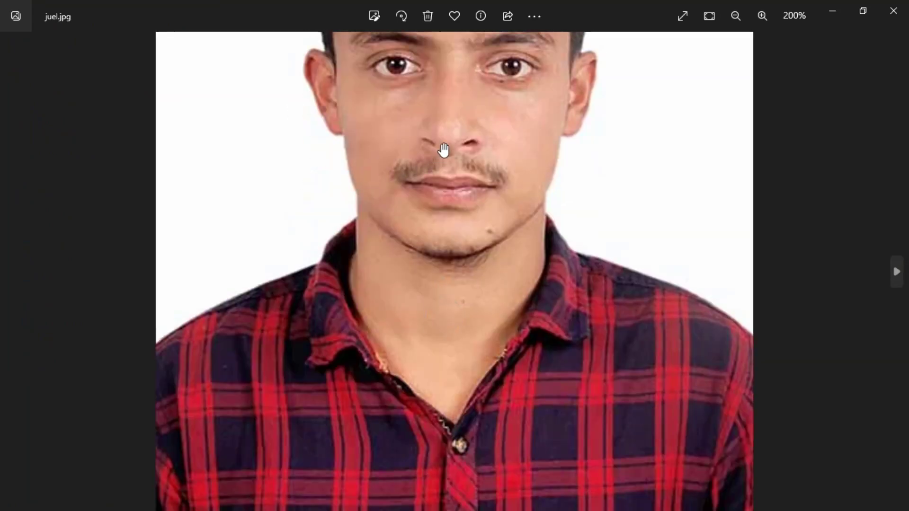
left_click_drag(444, 150, 507, 291)
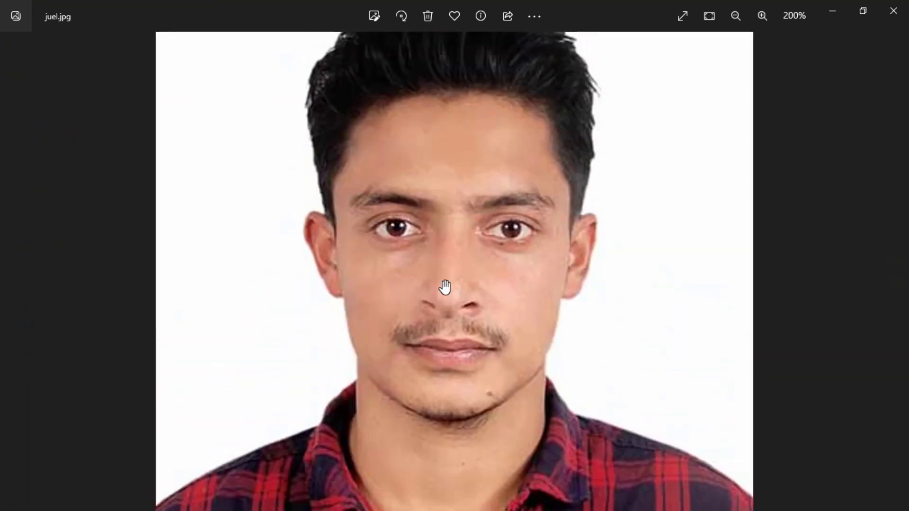
left_click(893, 10)
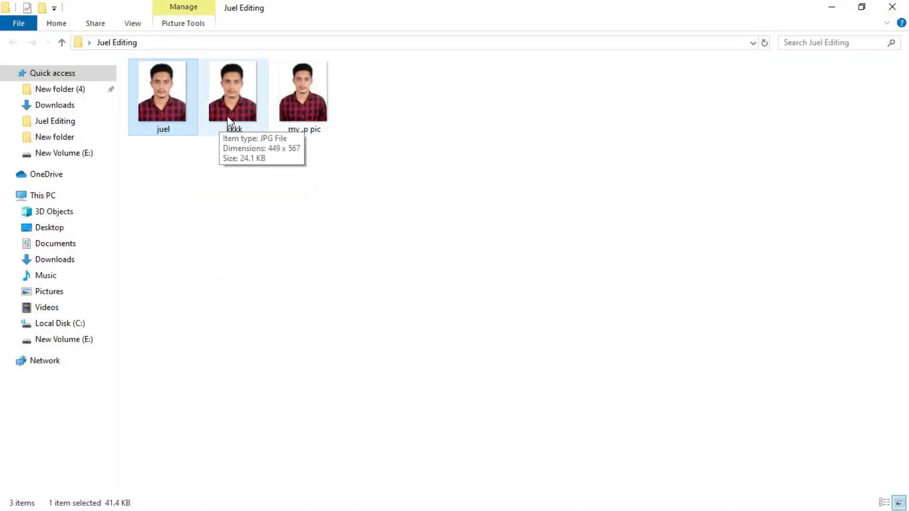
- Check the file size in the properties of the kkkk image
left_click(222, 89)
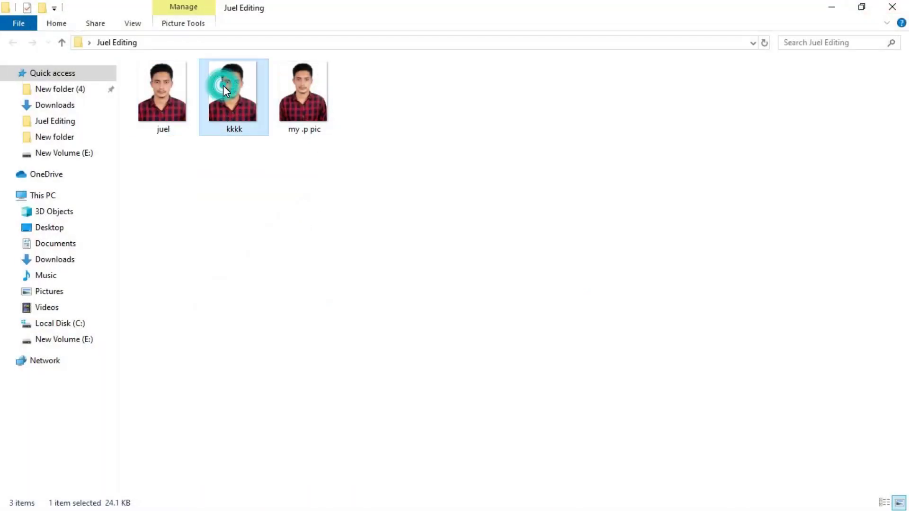
right_click(223, 89)
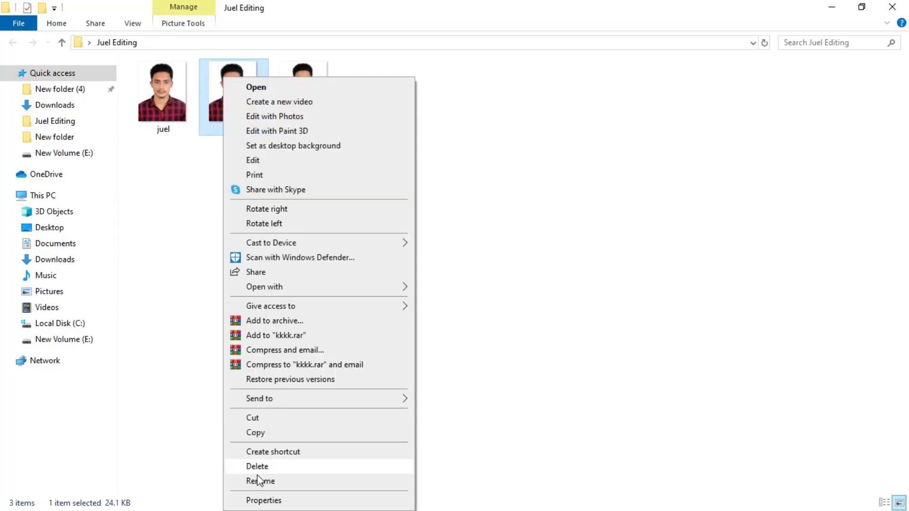
left_click(262, 501)
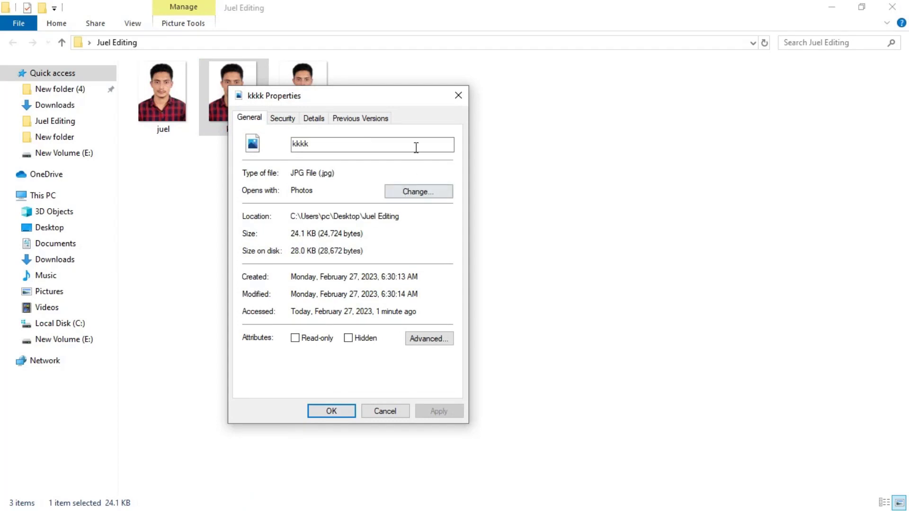
left_click(456, 95)
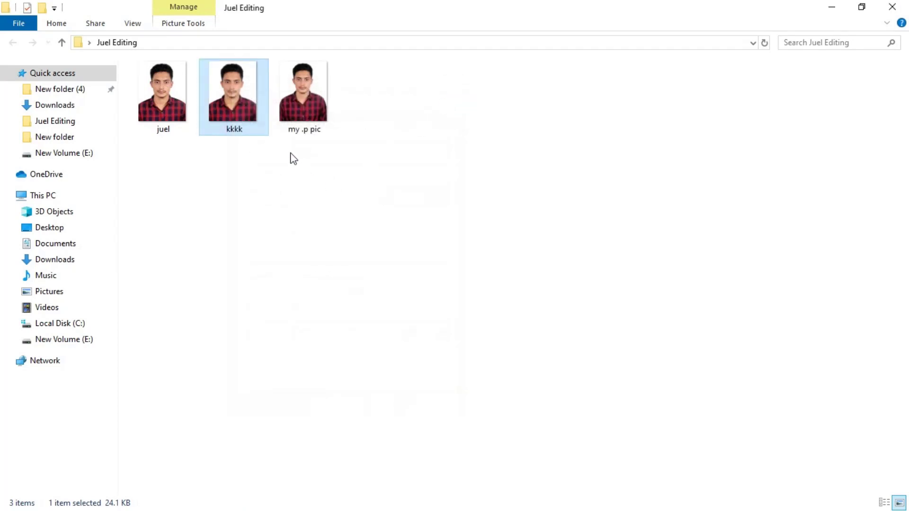
- View the kkkk image in Photos and inspect the face's image quality at up to 266% magnification
double_click(235, 110)
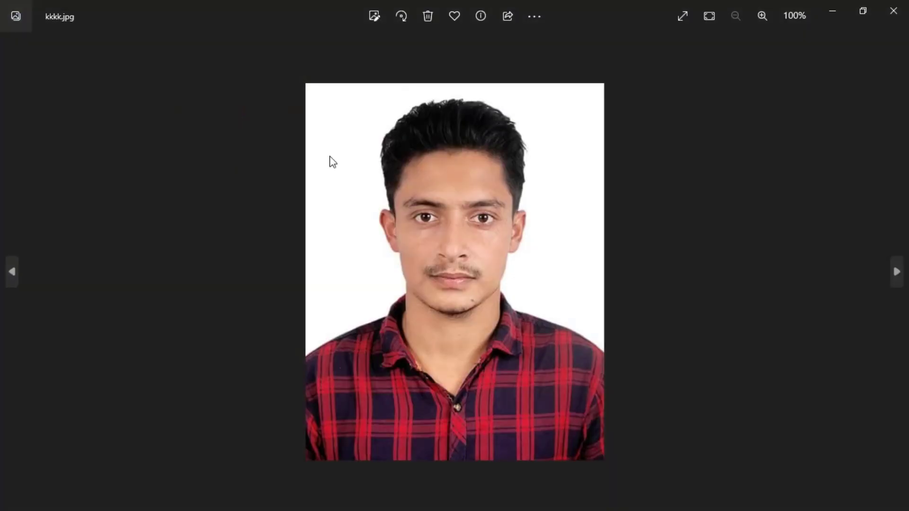
scroll(407, 218, "up", 5)
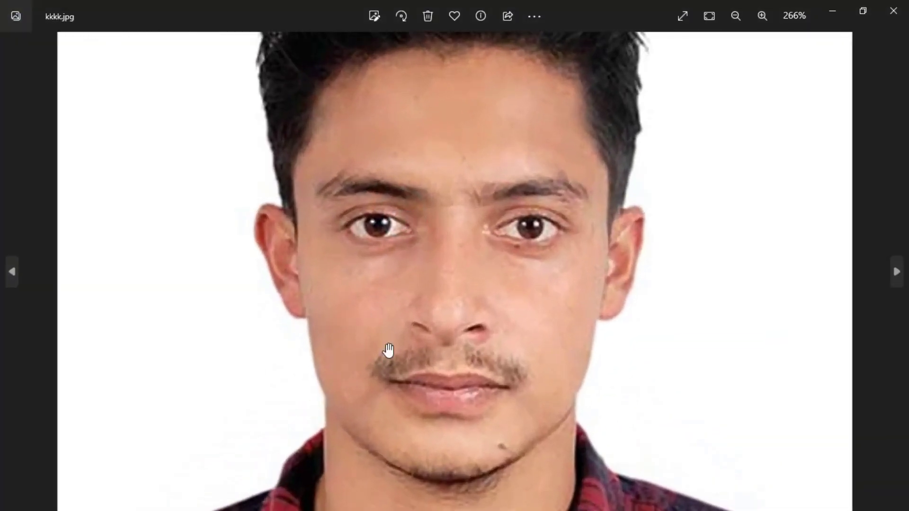
left_click_drag(388, 350, 367, 406)
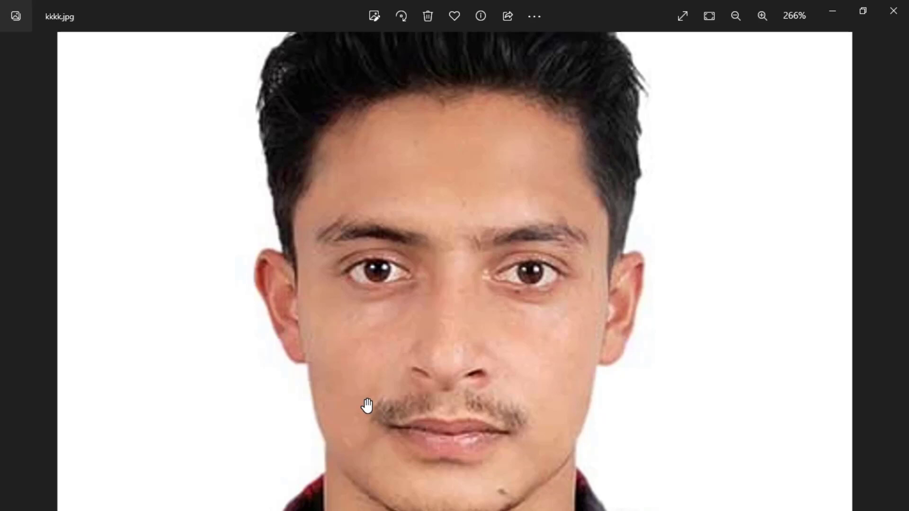
scroll(369, 404, "down", 2)
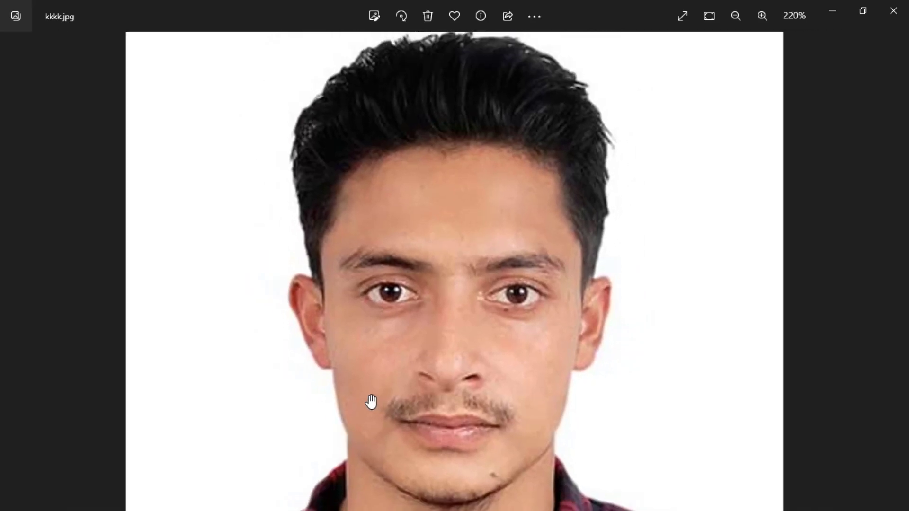
left_click_drag(371, 402, 416, 318)
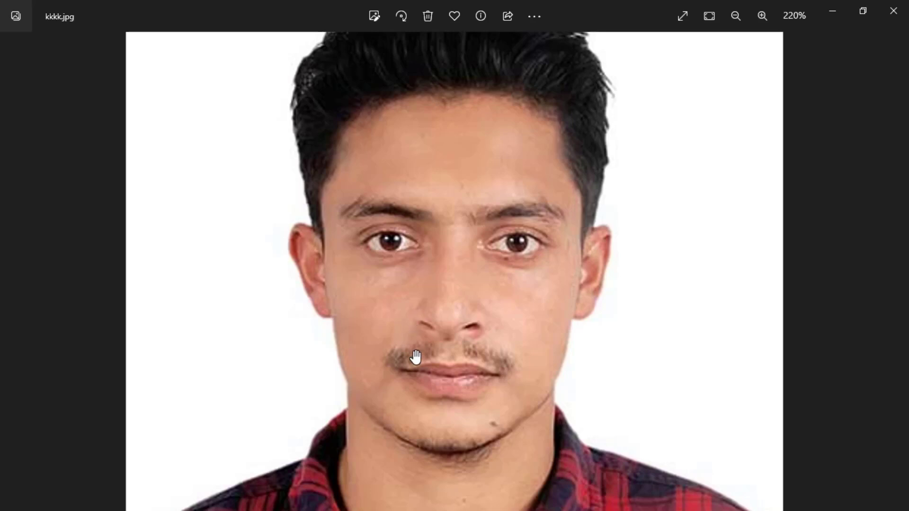
scroll(416, 357, "down", 1)
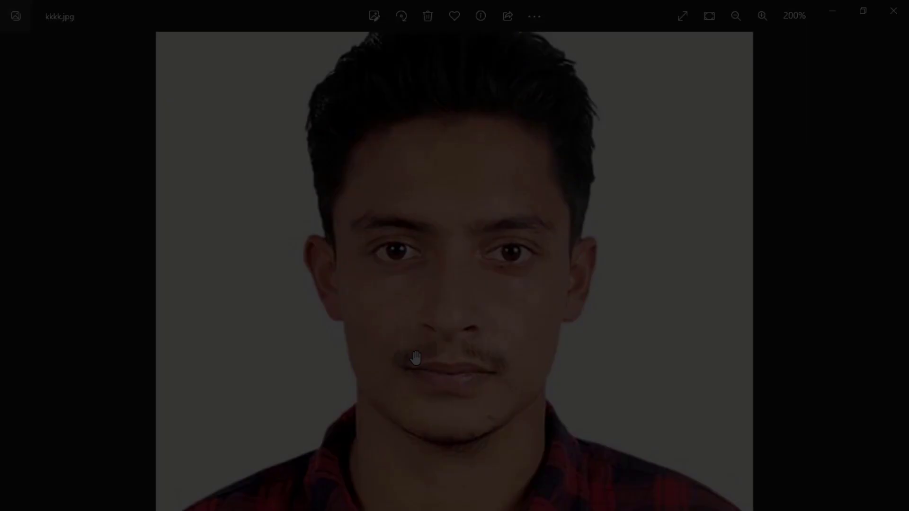